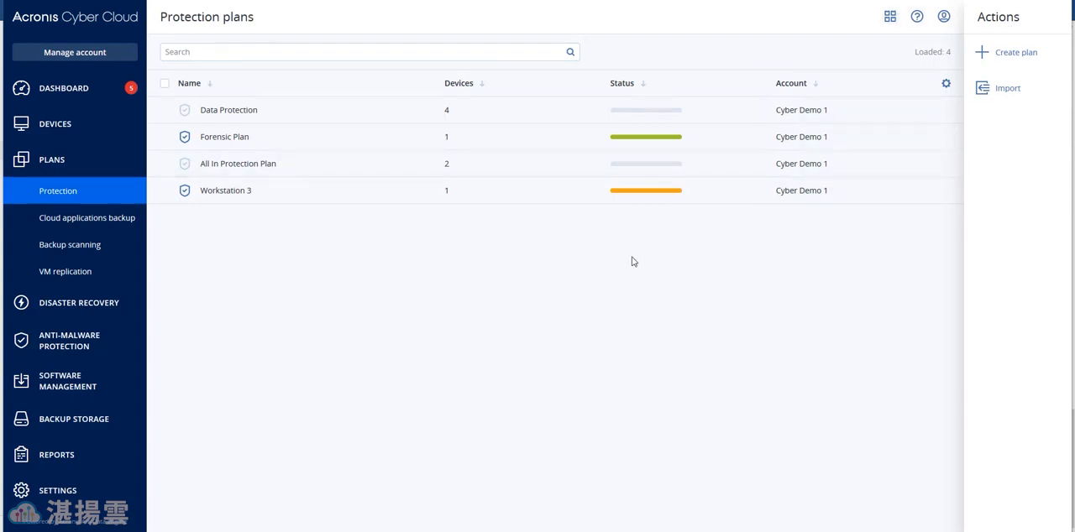
Step: Start a new protection plan and name it "2016 Server high and critical production"
left_click(1000, 57)
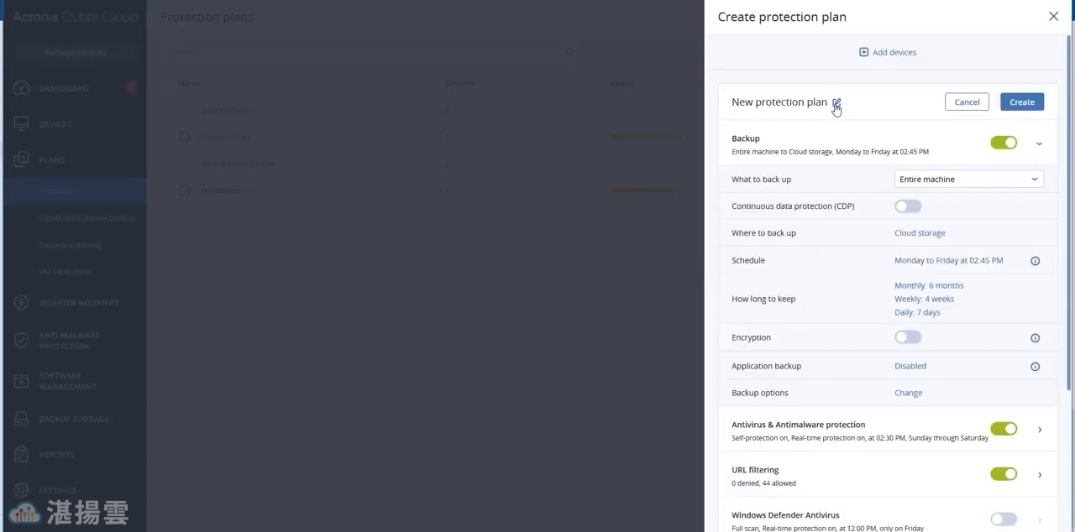
left_click(836, 104)
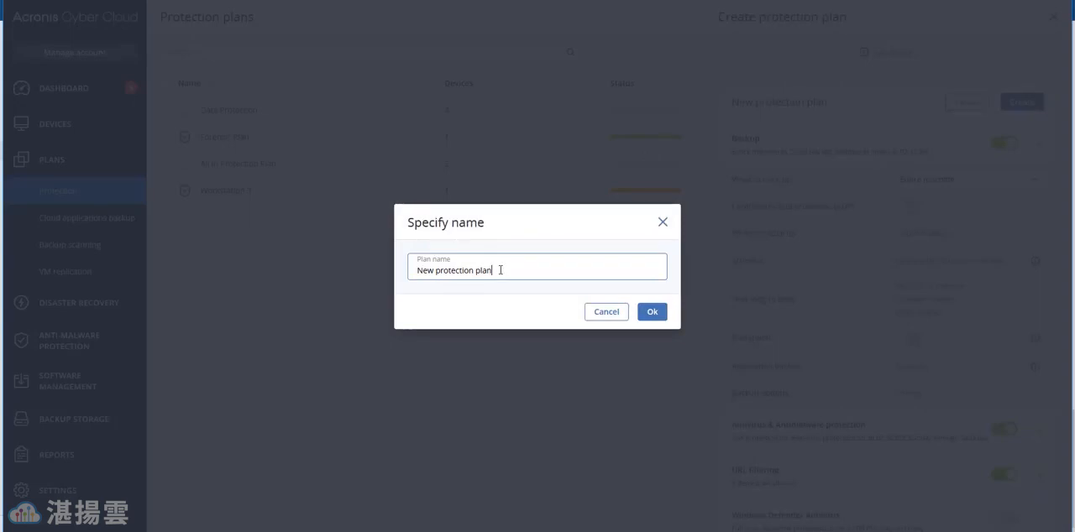
key("BackSpace")
key("BackSpace")
key("BackSpace")
key("BackSpace")
key("BackSpace")
key("BackSpace")
key("BackSpace")
key("BackSpace")
key("BackSpace")
key("BackSpace")
key("BackSpace")
key("BackSpace")
key("BackSpace")
key("BackSpace")
key("BackSpace")
key("BackSpace")
key("BackSpace")
key("BackSpace")
key("BackSpace")
type("2016 Server high and critical production")
left_click(647, 317)
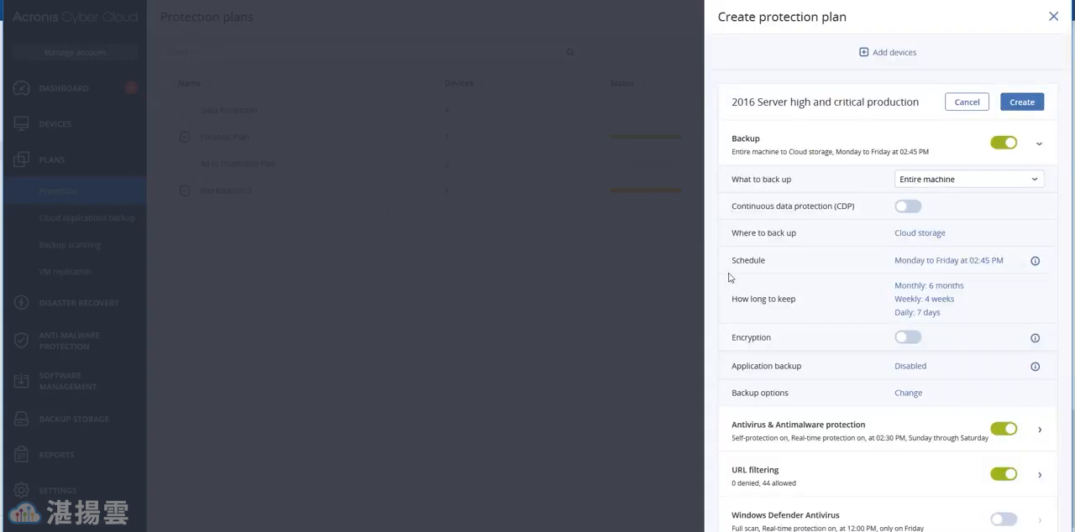
Step: Turn off the plan's Backup, Antivirus & Antimalware protection, URL filtering and Data protection map modules
left_click(998, 149)
left_click(1003, 194)
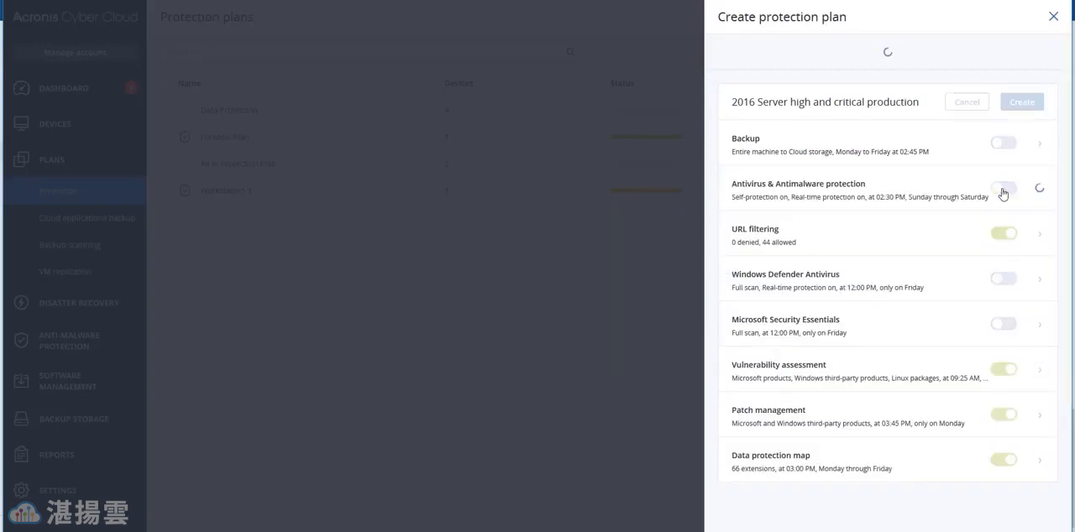
left_click(1002, 235)
left_click(1002, 459)
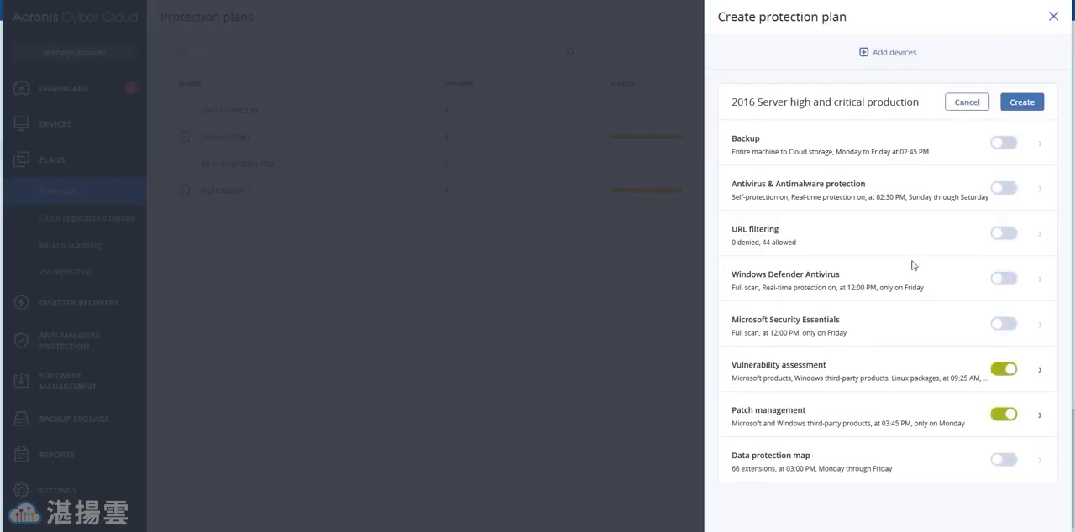
Step: Add all devices in the Windows 2016 Servers group to the plan
left_click(873, 57)
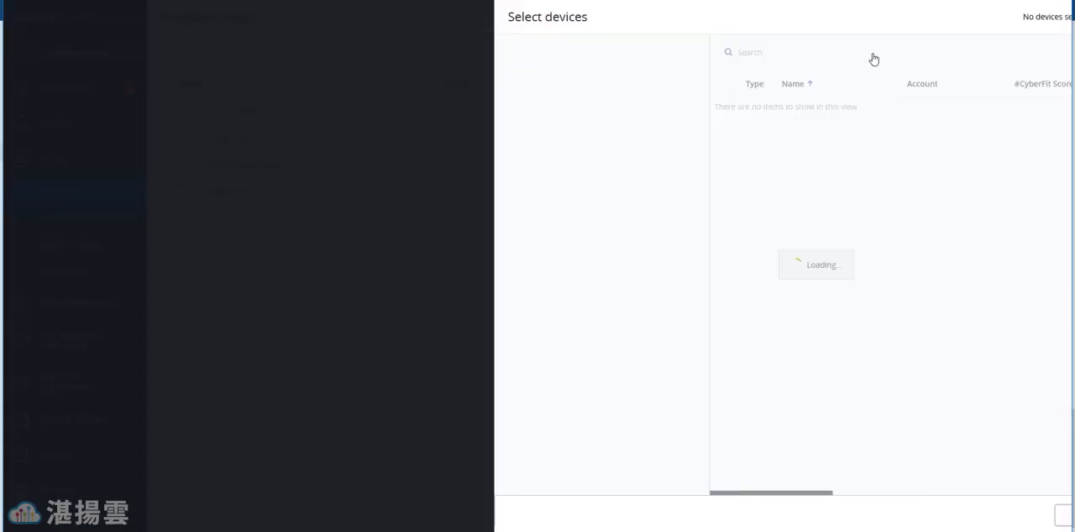
left_click(605, 105)
left_click(730, 167)
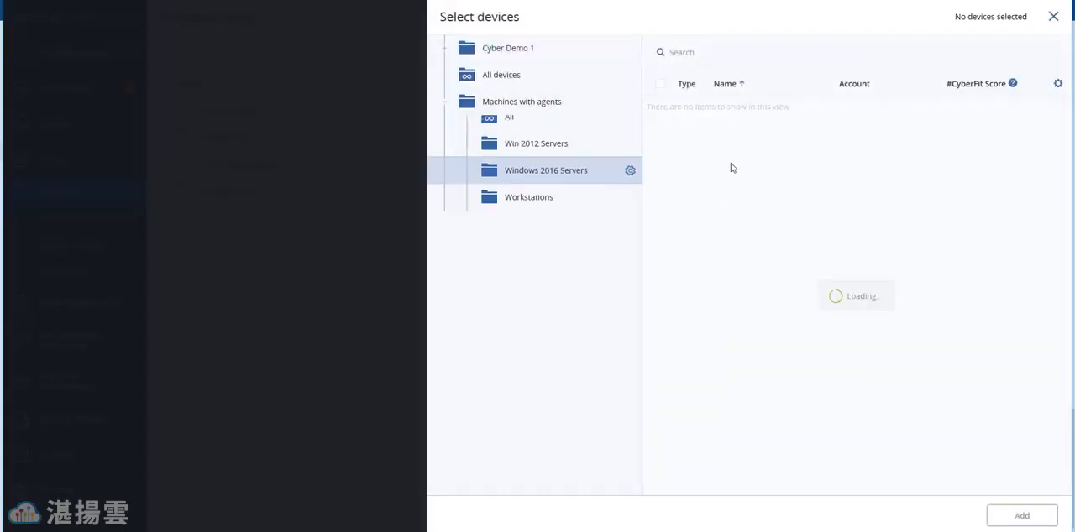
left_click(660, 84)
left_click(1022, 515)
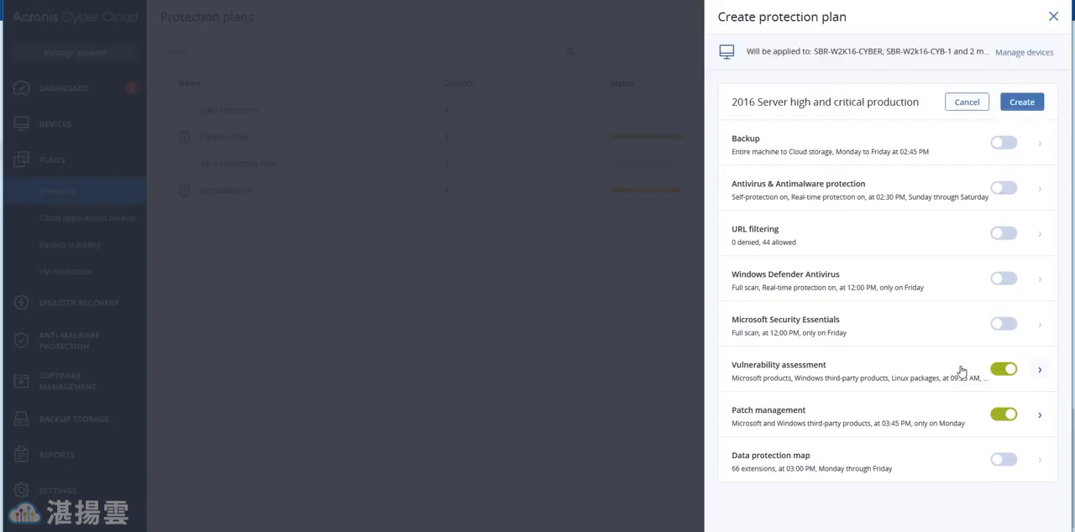
Step: Disable updates of Windows third-party products in the plan's patch management settings
left_click(1038, 420)
left_click(933, 480)
left_click(687, 54)
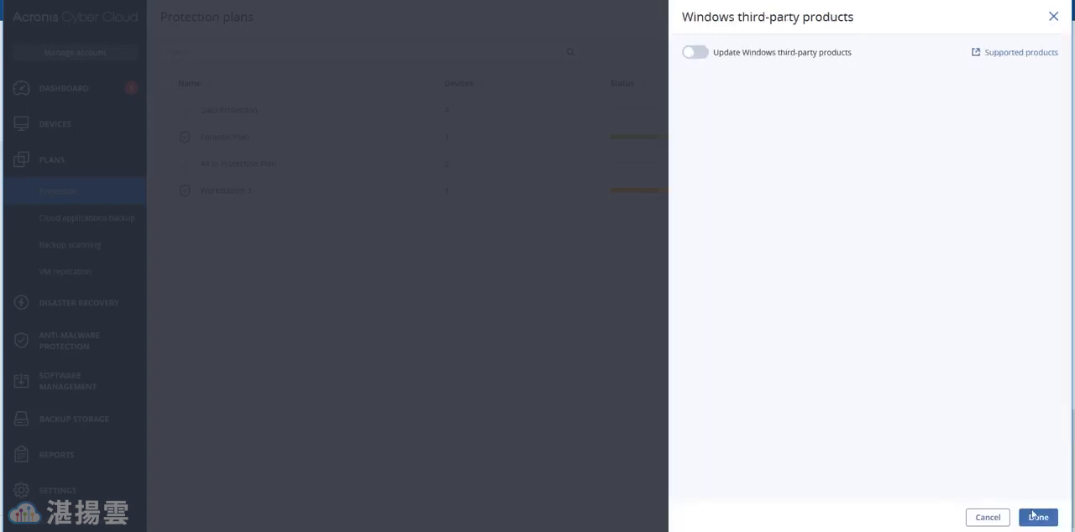
left_click(1035, 517)
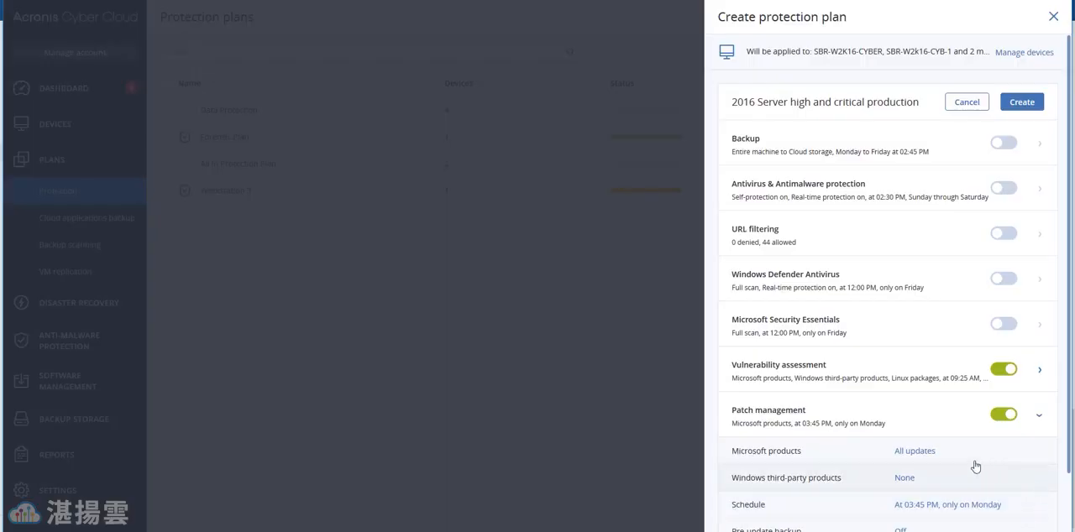
Step: Restrict Microsoft product patching to updates of specific products and select Windows Server 2016
left_click(925, 453)
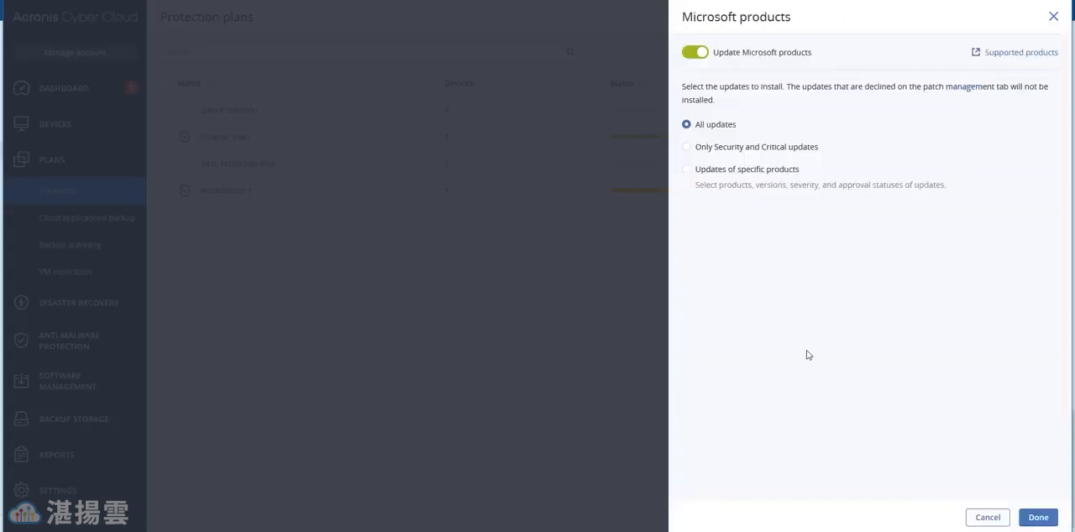
left_click(690, 183)
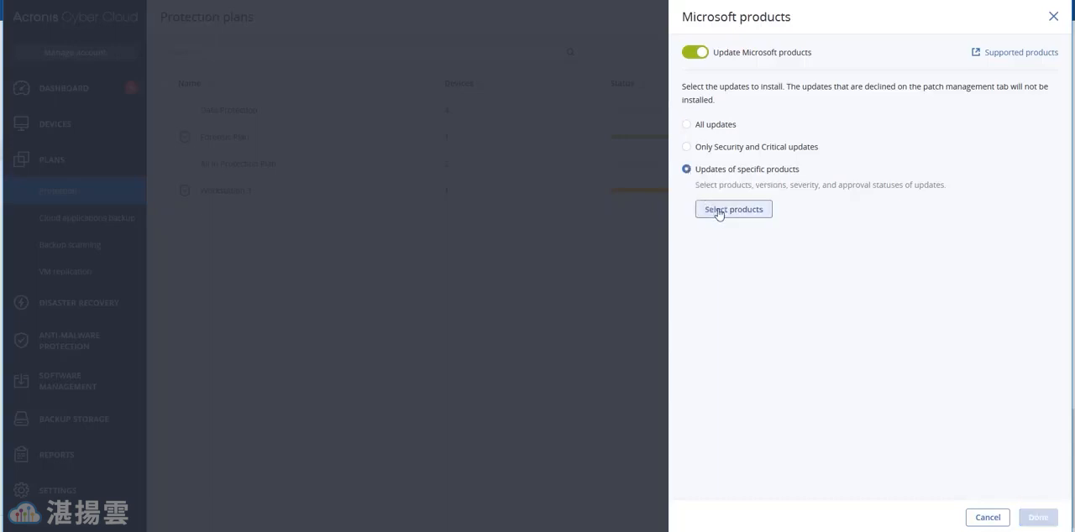
left_click(718, 211)
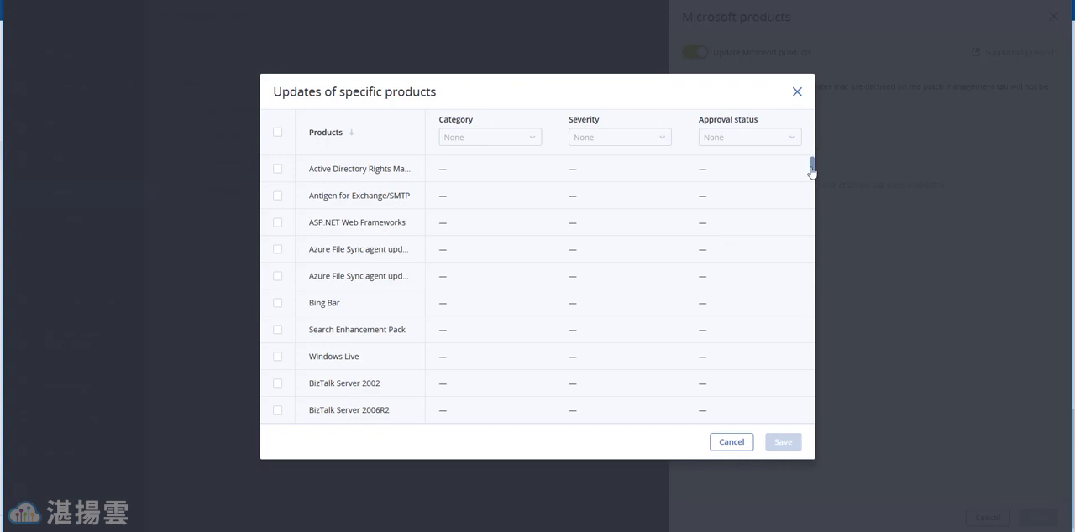
scroll(799, 389, "down", 20)
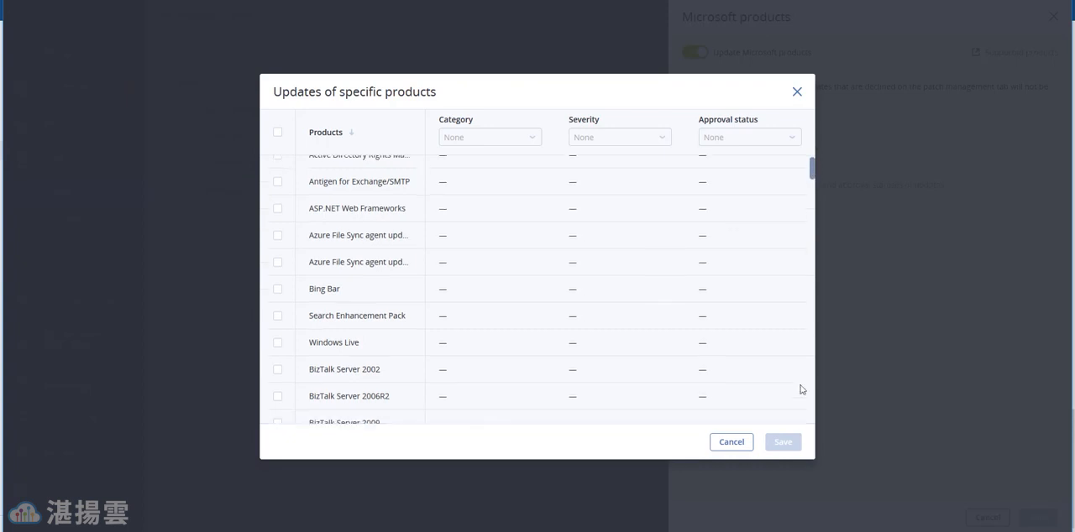
scroll(530, 290, "up", 4)
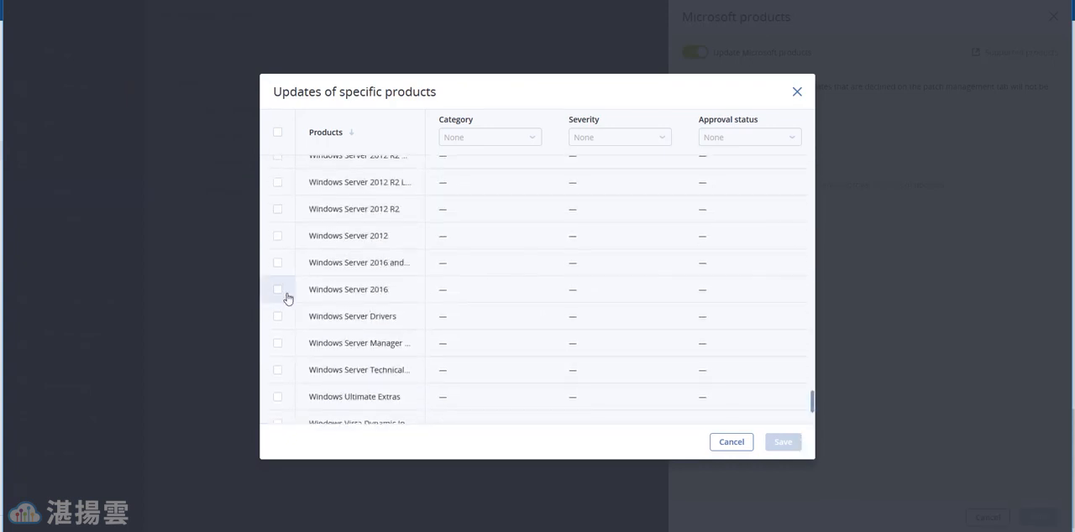
left_click(278, 291)
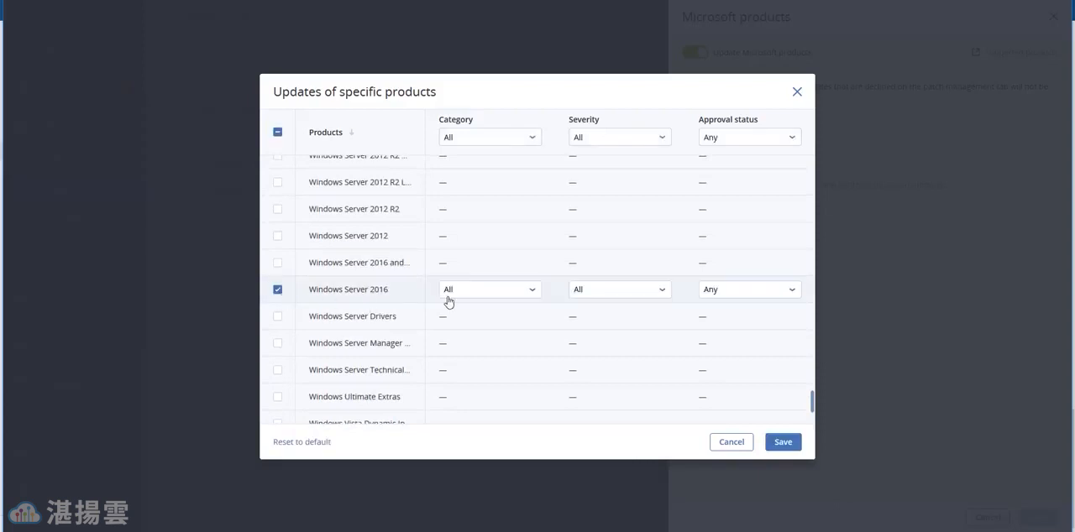
Step: Limit the Windows Server 2016 update severity to High and Critical
left_click(621, 296)
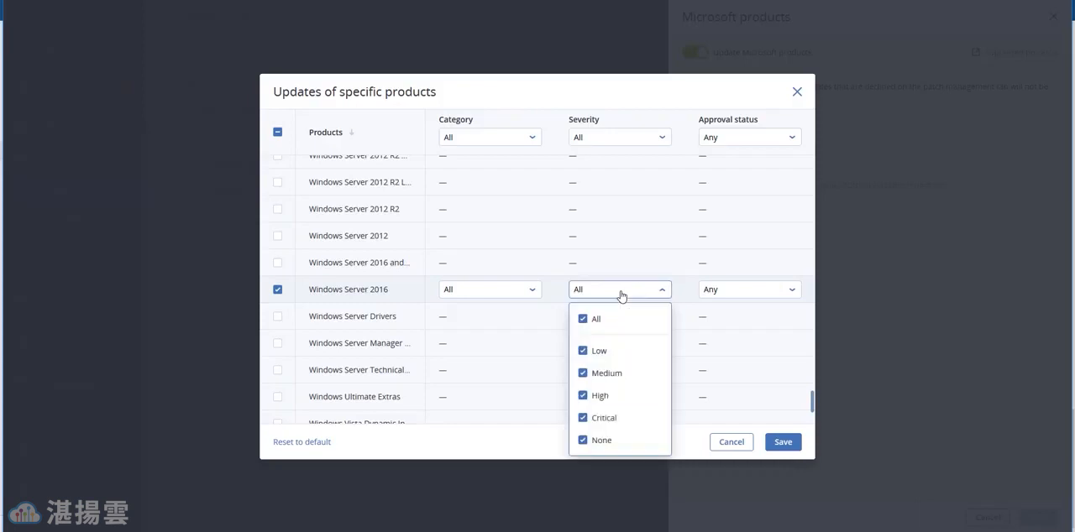
left_click(584, 319)
left_click(586, 396)
left_click(586, 417)
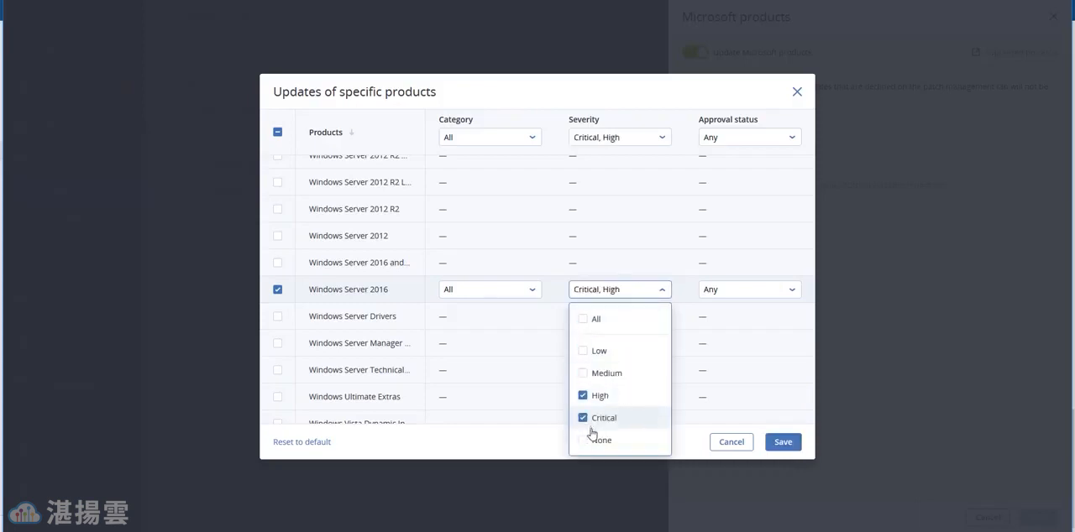
left_click(526, 438)
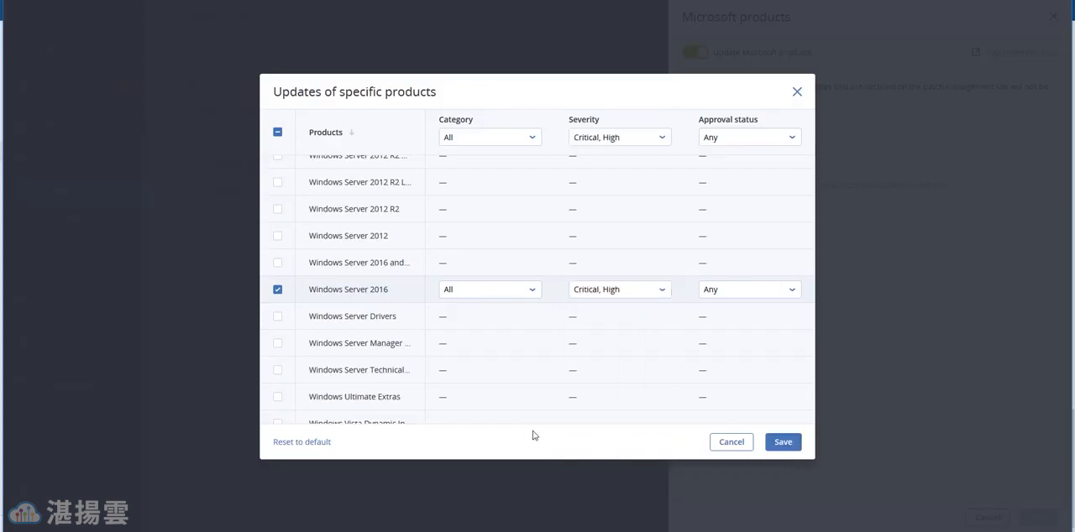
Step: Set the Windows Server 2016 approval status to Approved and save the Microsoft product update rules
left_click(754, 294)
left_click(725, 345)
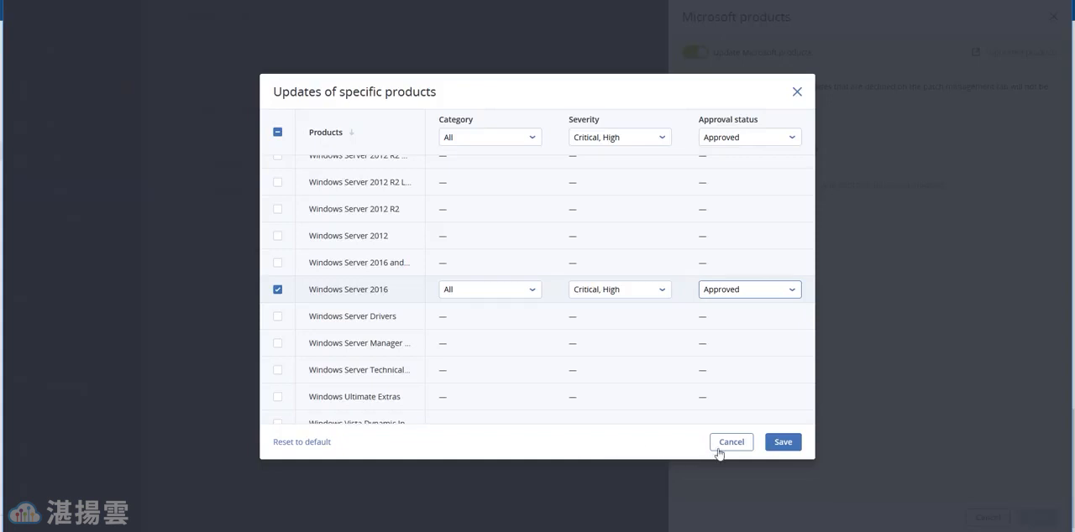
left_click(785, 443)
left_click(1036, 518)
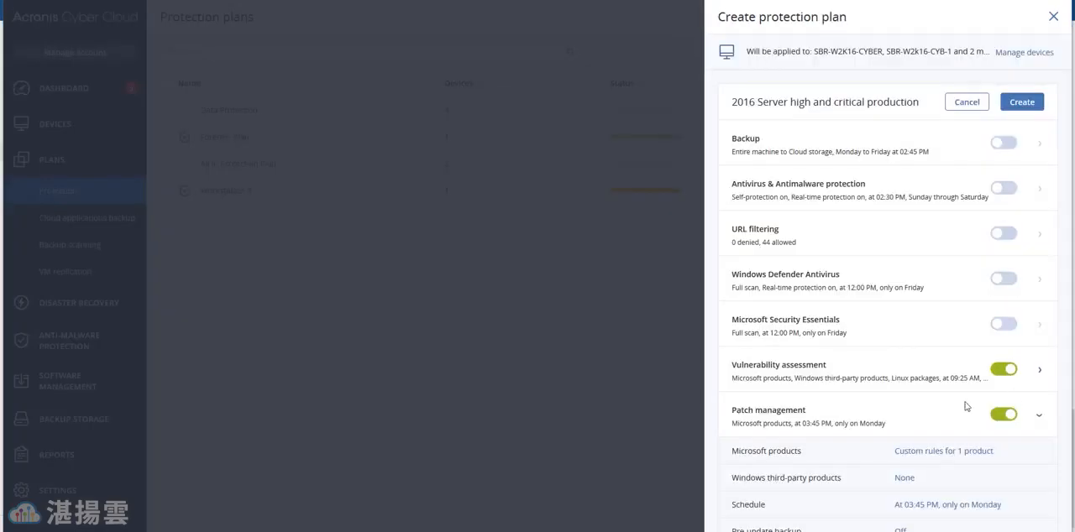
Step: Set the patch management schedule to always reboot after update with a 120 min delay, but not until backup is finished
scroll(806, 412, "down", 2)
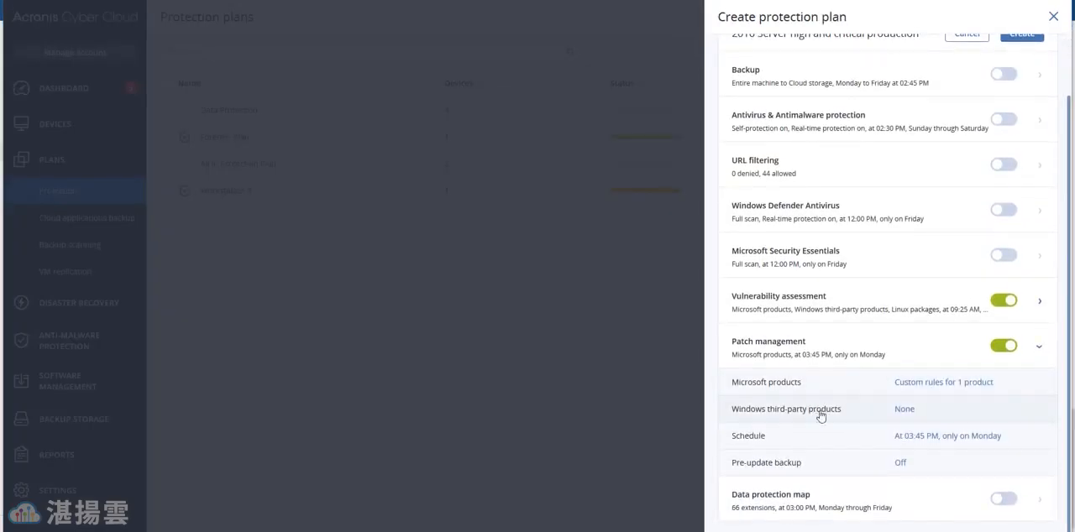
left_click(900, 437)
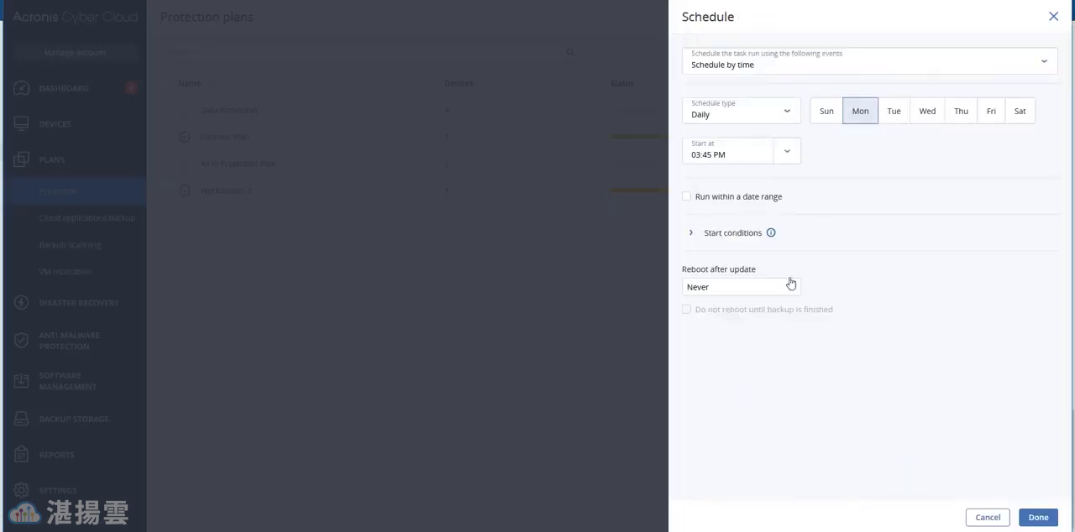
left_click(690, 232)
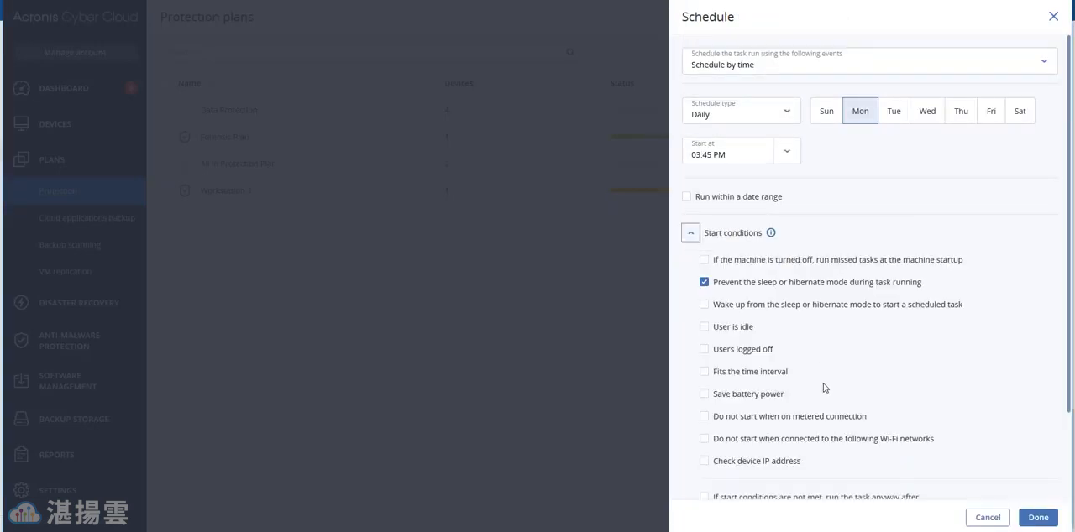
scroll(812, 402, "down", 1)
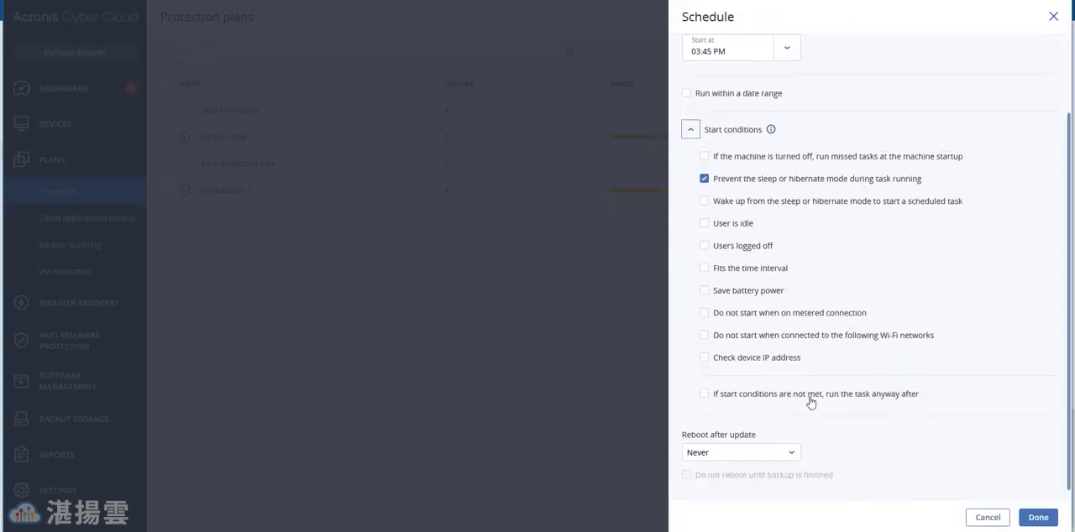
left_click(739, 454)
left_click(715, 423)
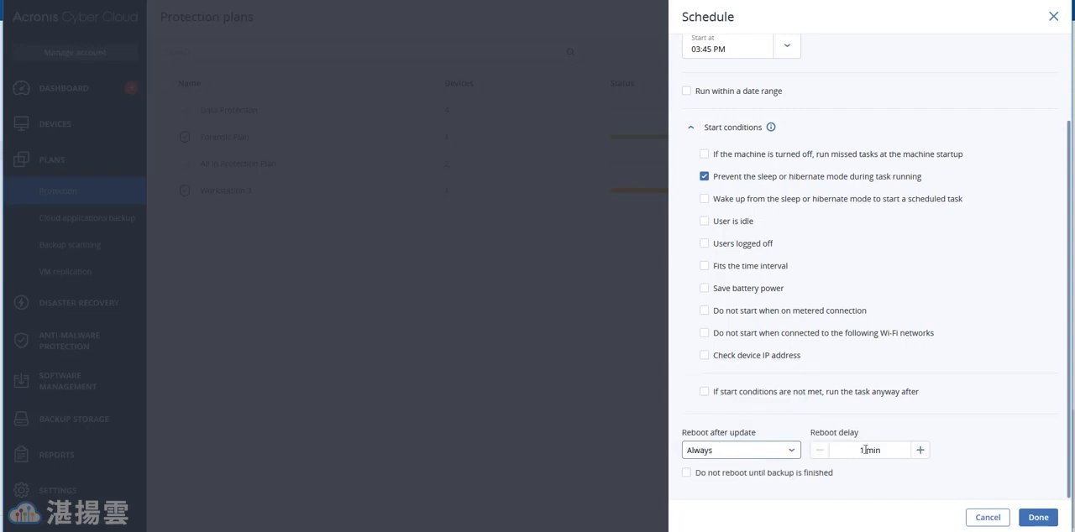
left_click(865, 452)
type("20")
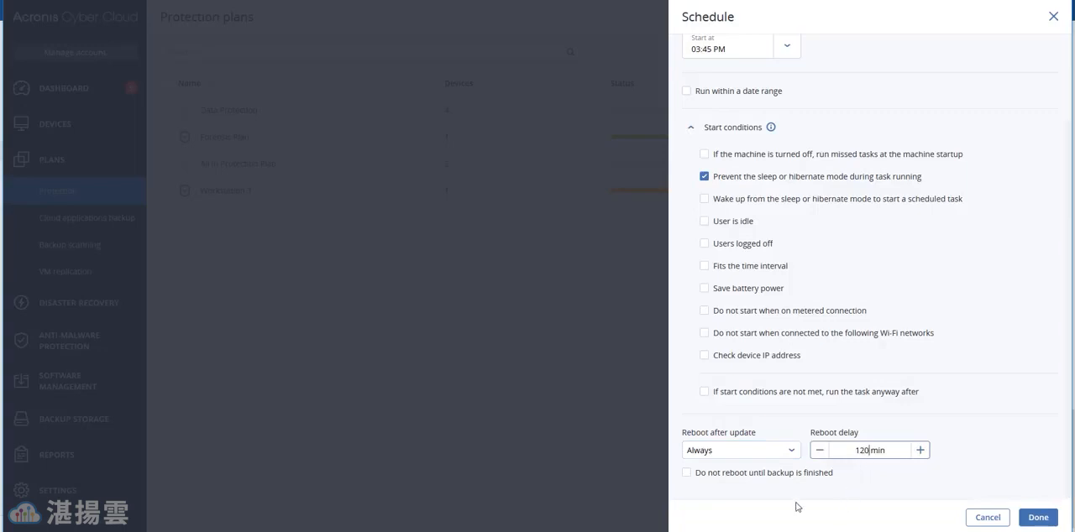
left_click(690, 474)
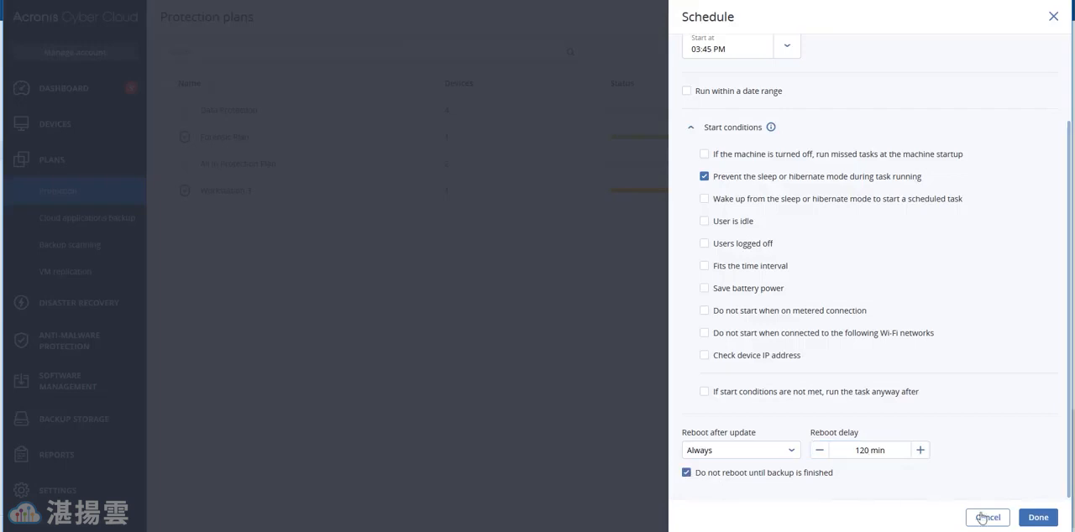
left_click(1039, 519)
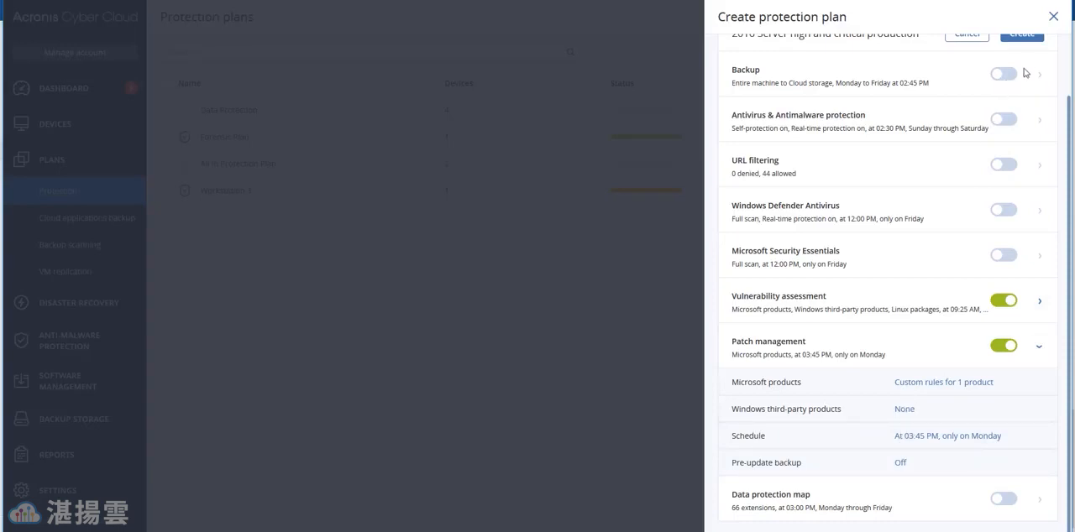
Step: Create the configured protection plan, then dismiss its notification and close its details
scroll(1012, 80, "up", 2)
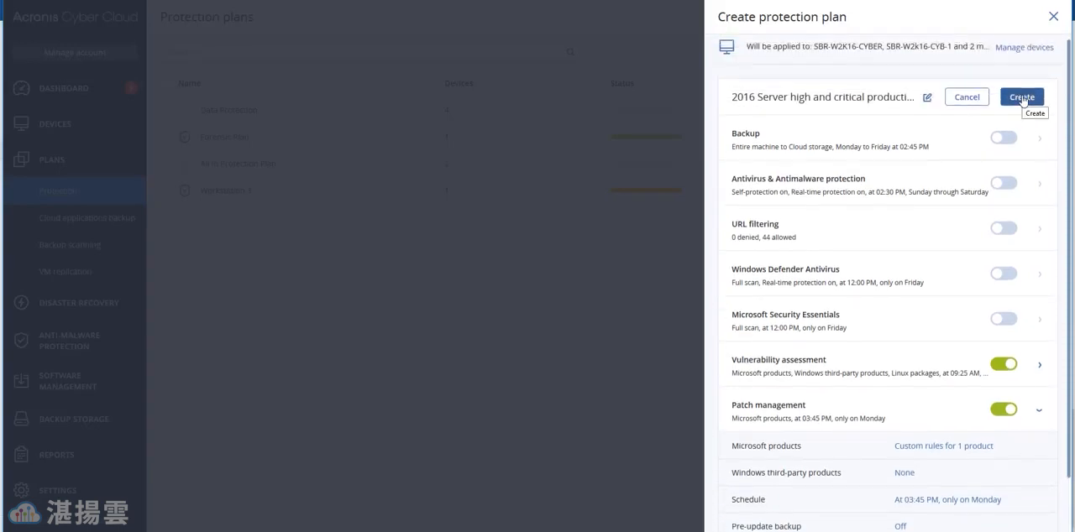
left_click(1023, 98)
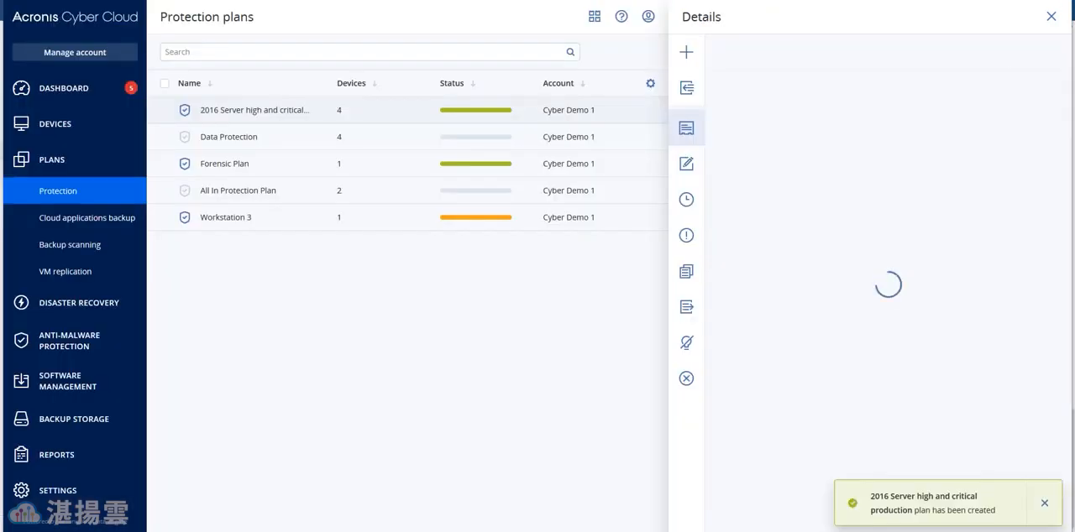
left_click(1045, 503)
left_click(1051, 16)
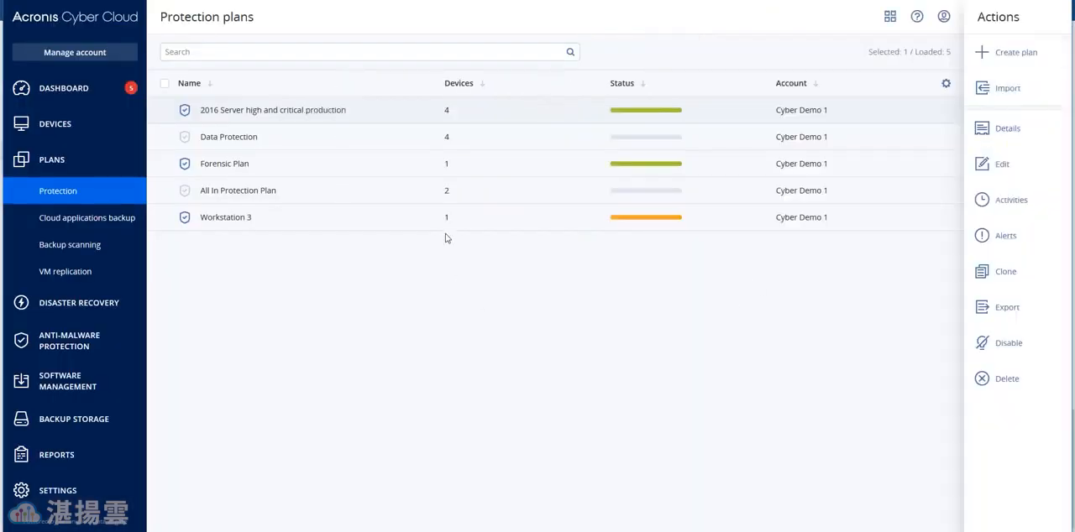